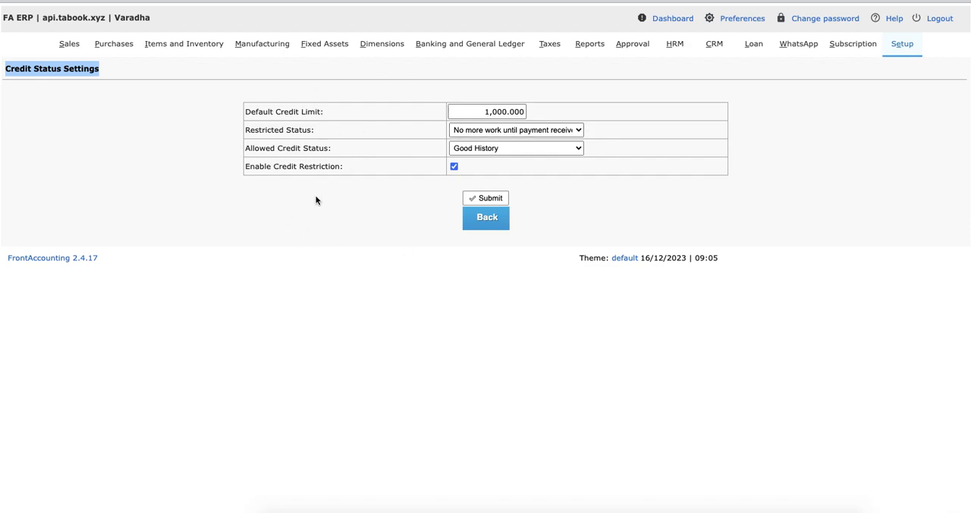
# Step: Check the default credit limit in Credit Status Settings, then locate the same setting in System and General GL Setup
pyautogui.moveTo(244, 111); pyautogui.dragTo(542, 110)
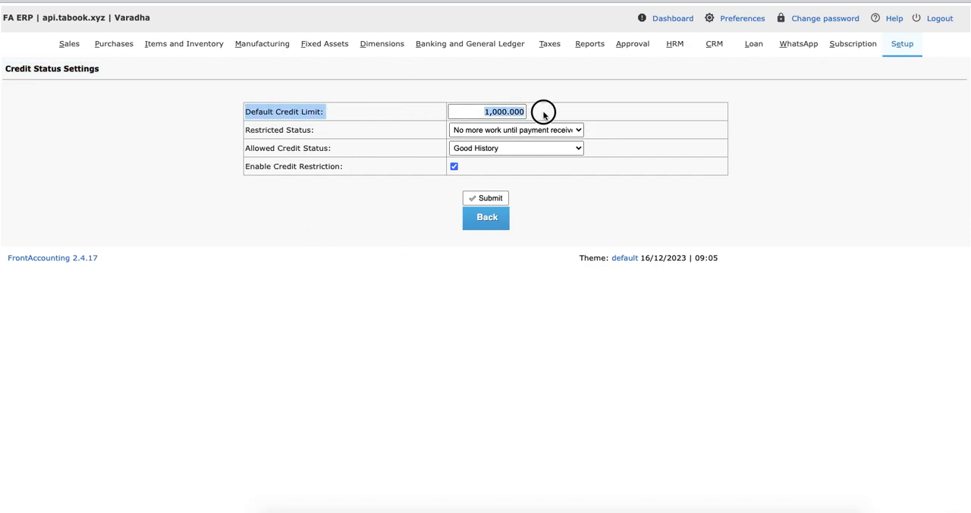
pyautogui.click(591, 110)
pyautogui.click(905, 47)
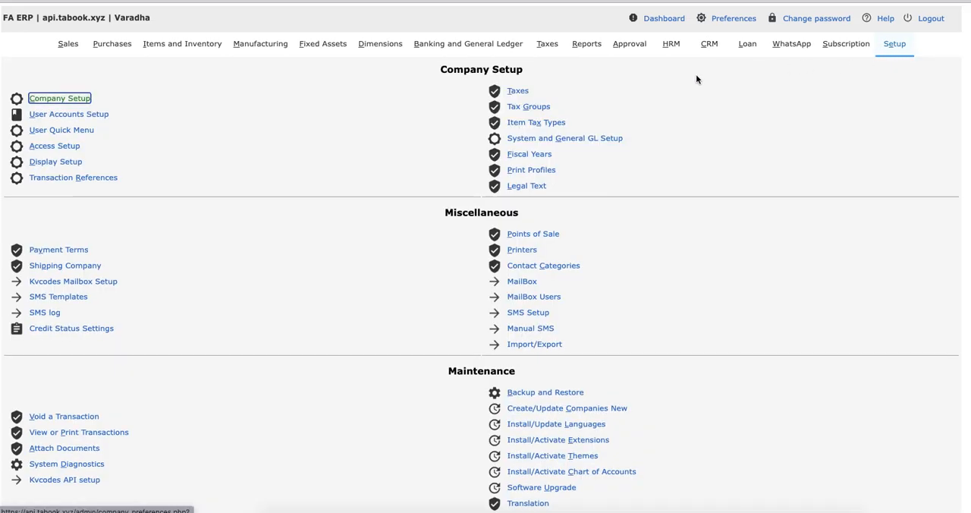
pyautogui.click(531, 138)
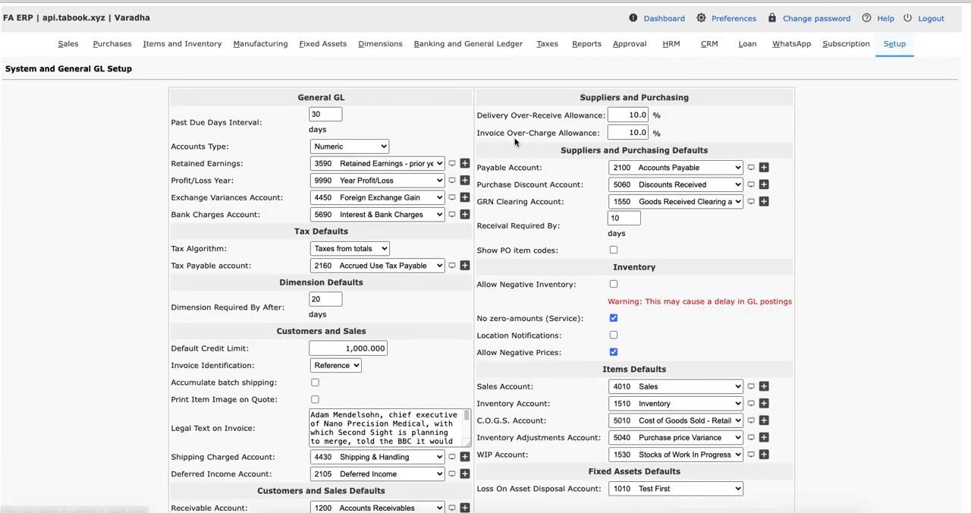
pyautogui.moveTo(172, 347); pyautogui.dragTo(394, 341)
# Step: Return to Credit Status Settings and review the default credit limit there
pyautogui.click(888, 50)
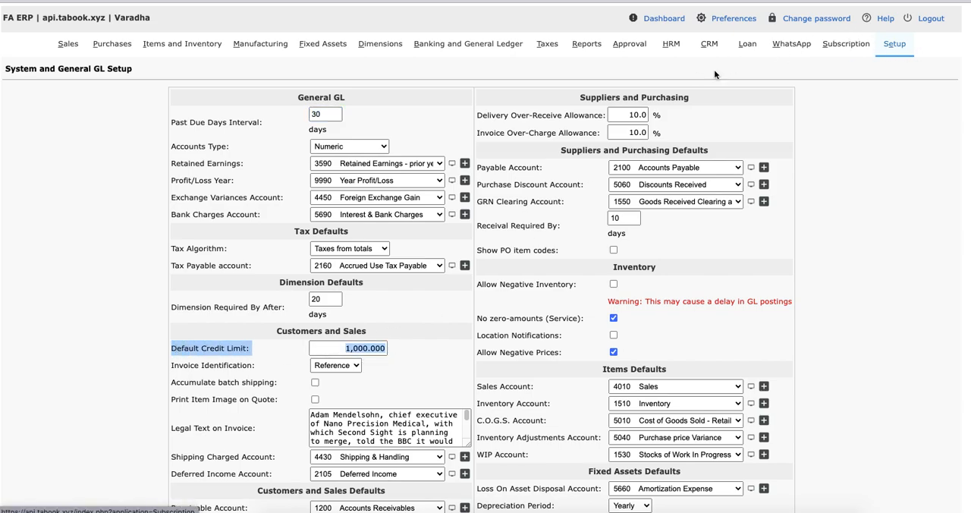
pyautogui.click(42, 329)
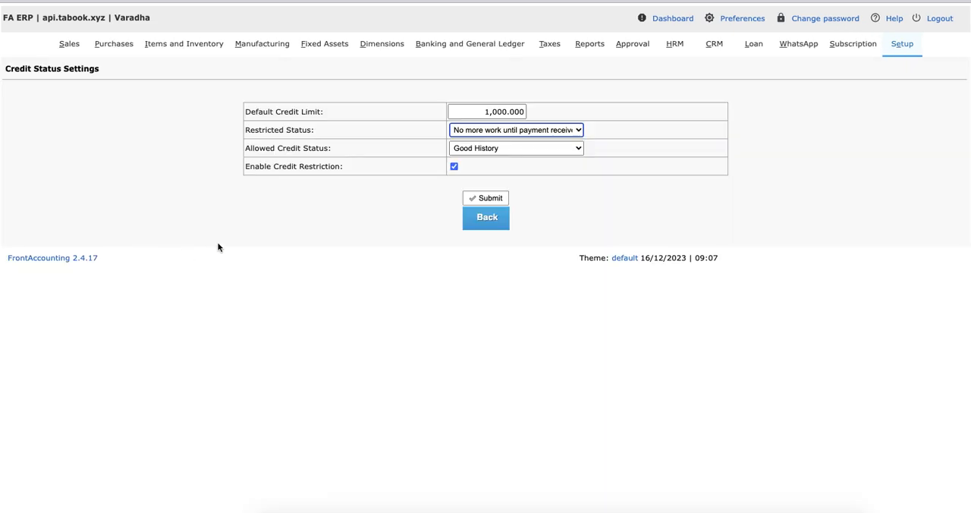
pyautogui.moveTo(476, 112); pyautogui.dragTo(562, 113)
pyautogui.click(562, 113)
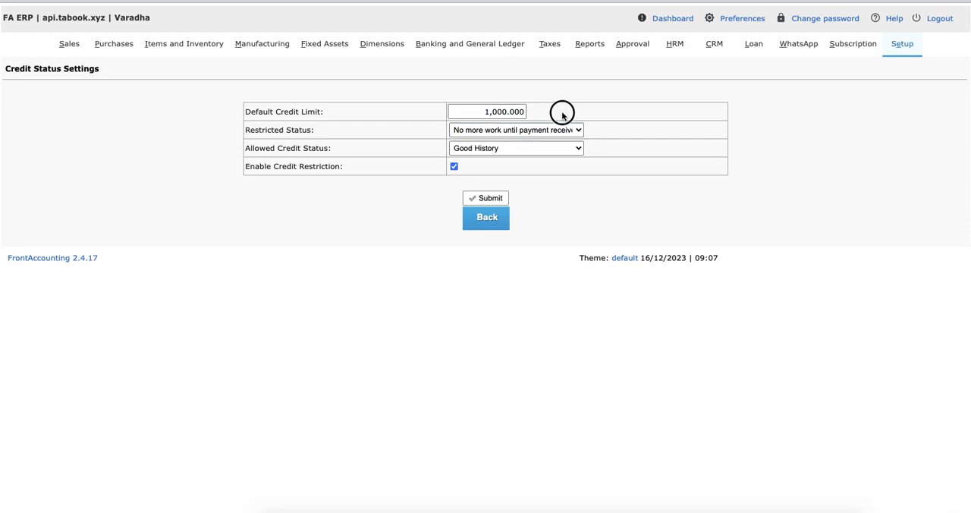
# Step: Open the customer management page with a blank new customer and check its credit limit
pyautogui.click(71, 46)
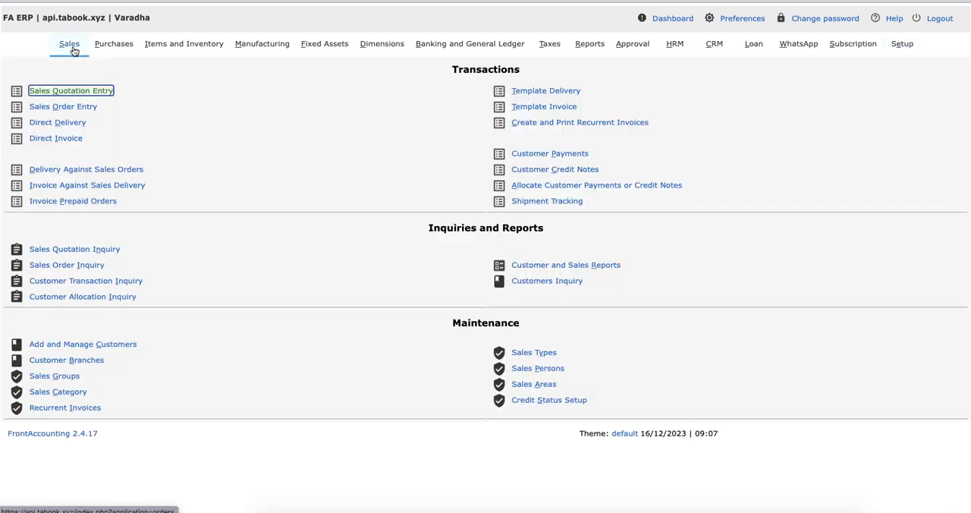
pyautogui.click(98, 344)
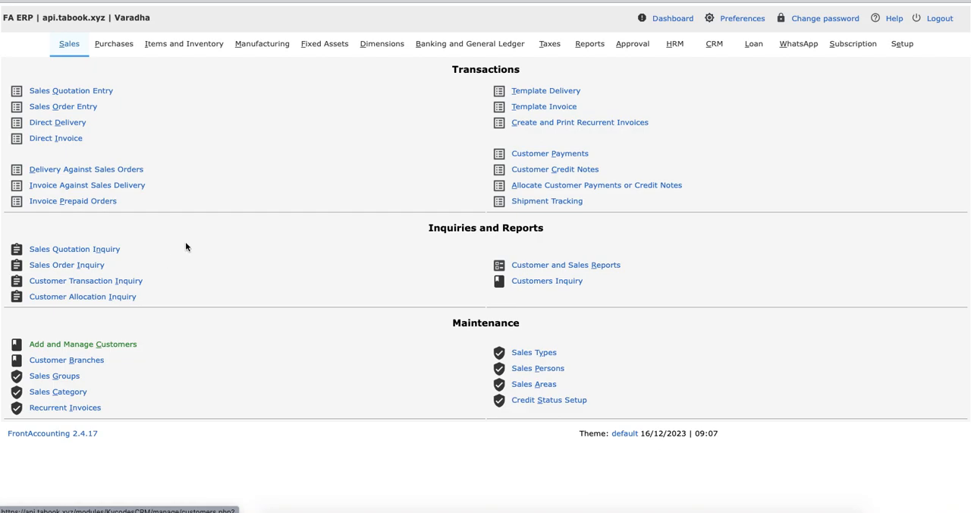
pyautogui.click(621, 195)
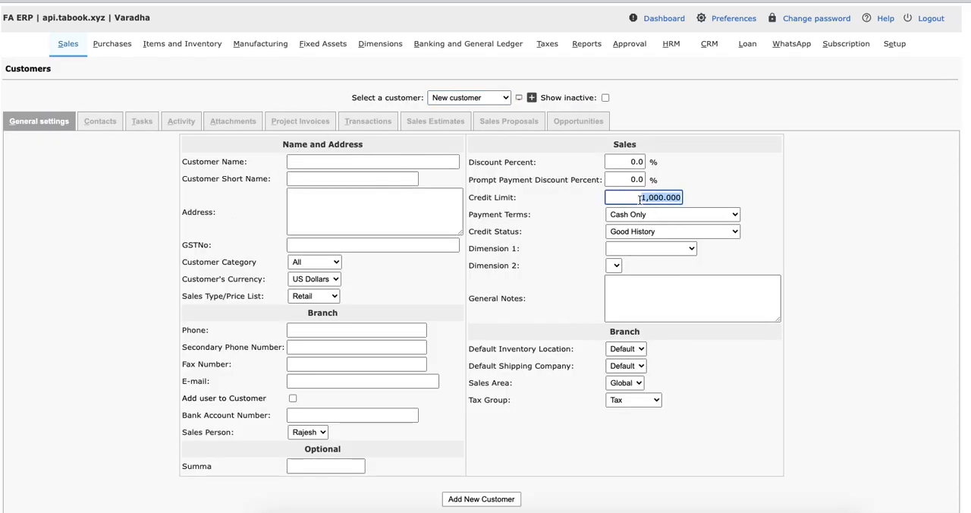
# Step: Reopen Credit Status Settings and examine the Restricted Status and Allowed Credit Status settings
pyautogui.click(895, 44)
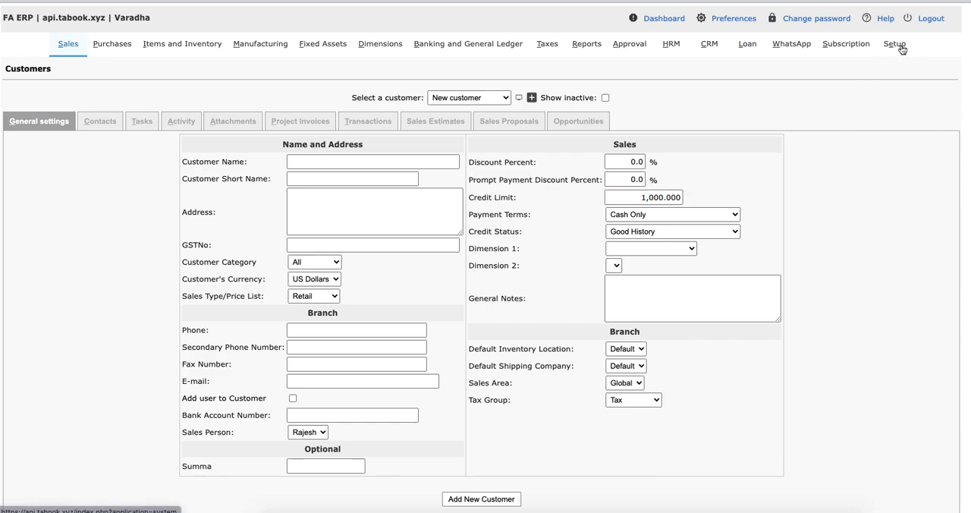
pyautogui.click(71, 332)
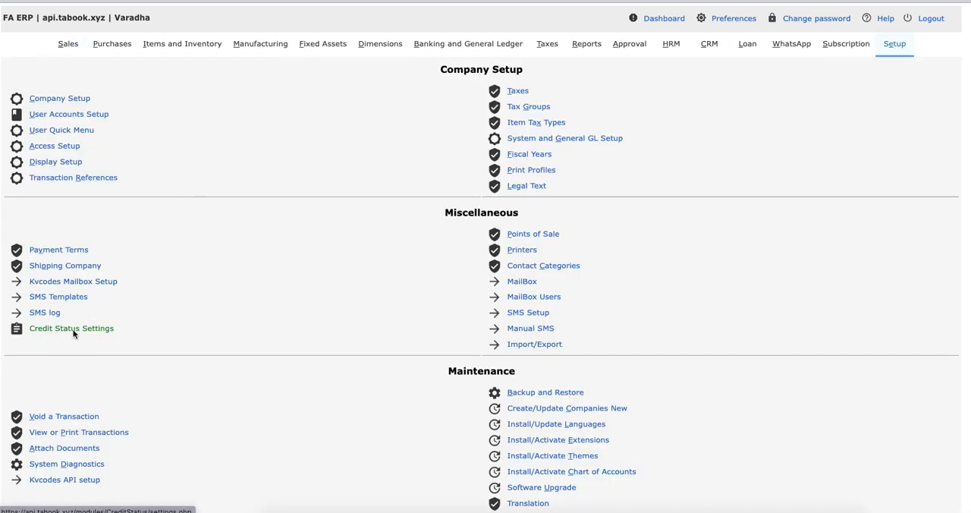
pyautogui.moveTo(245, 130); pyautogui.dragTo(333, 133)
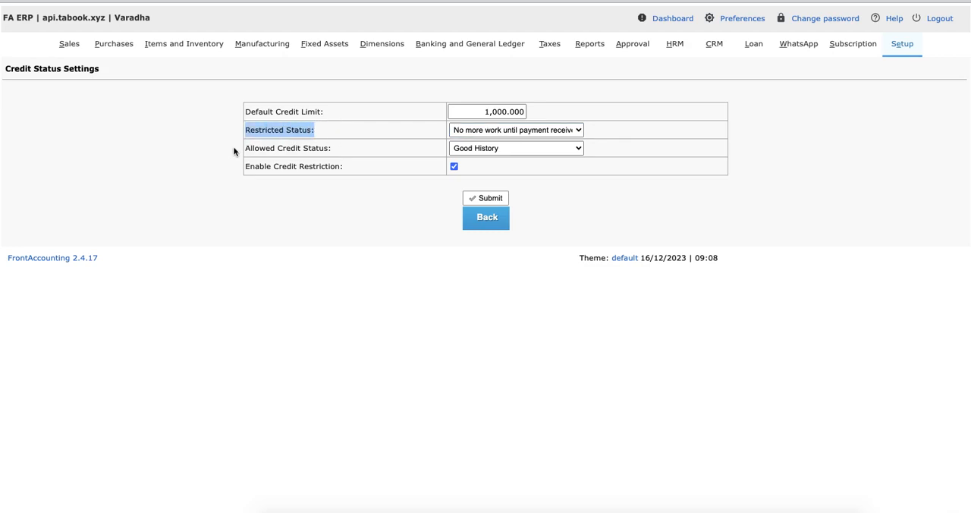
pyautogui.moveTo(246, 148); pyautogui.dragTo(347, 148)
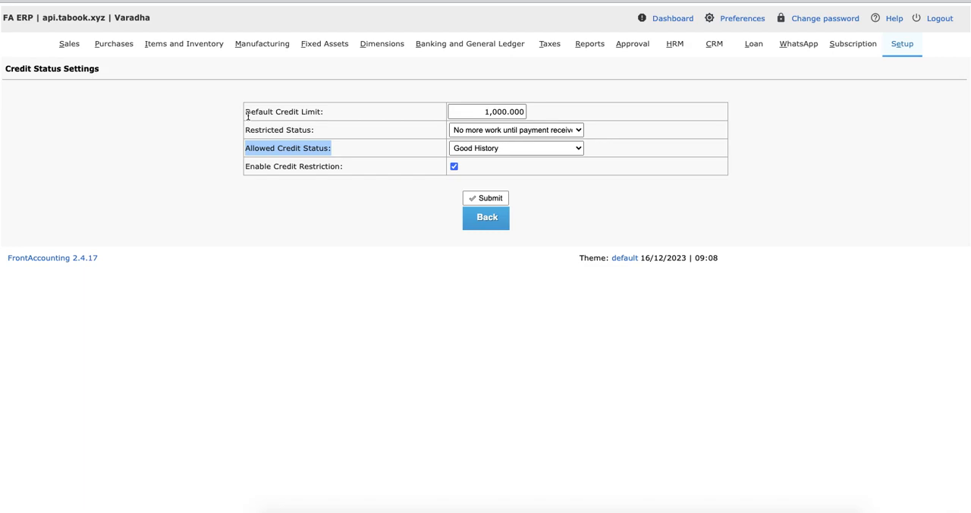
pyautogui.click(273, 133)
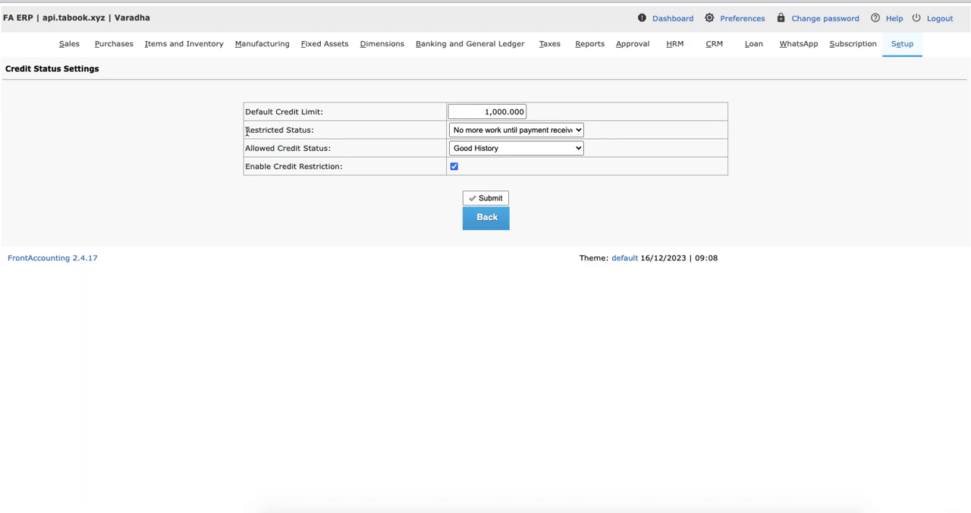
pyautogui.moveTo(244, 131); pyautogui.dragTo(331, 136)
pyautogui.click(331, 136)
# Step: Open Credit Status Setup and review which credit statuses disallow invoicing
pyautogui.click(895, 52)
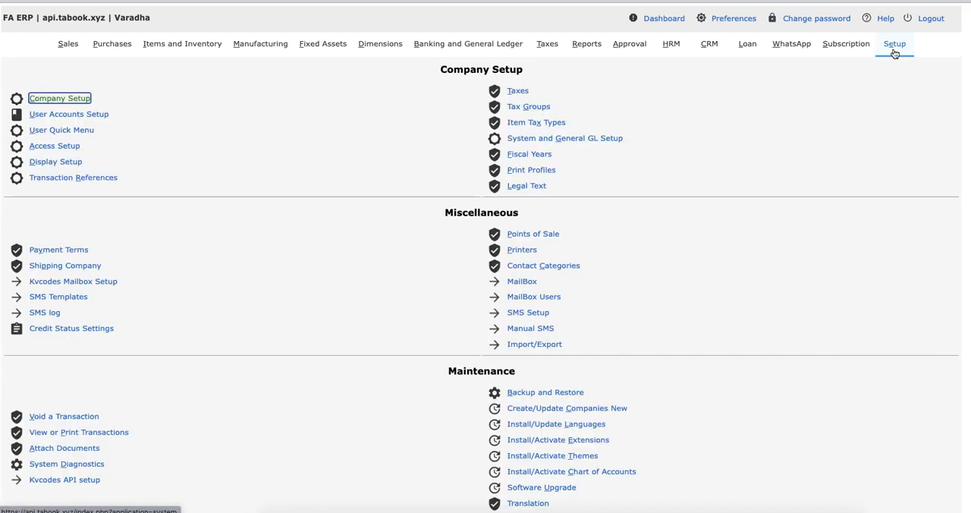
pyautogui.click(55, 43)
pyautogui.click(531, 400)
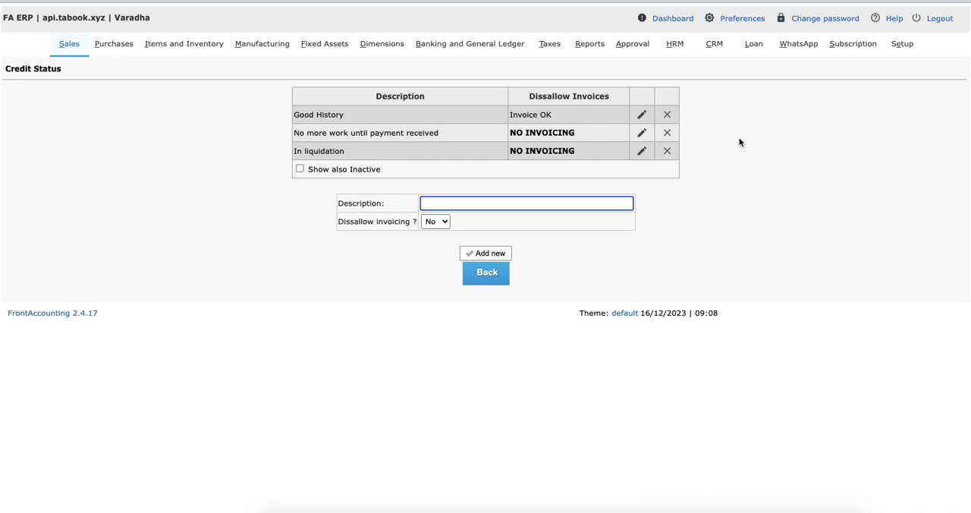
# Step: Go back to Credit Status Settings and inspect the choices available for Restricted Status without changing it
pyautogui.click(902, 45)
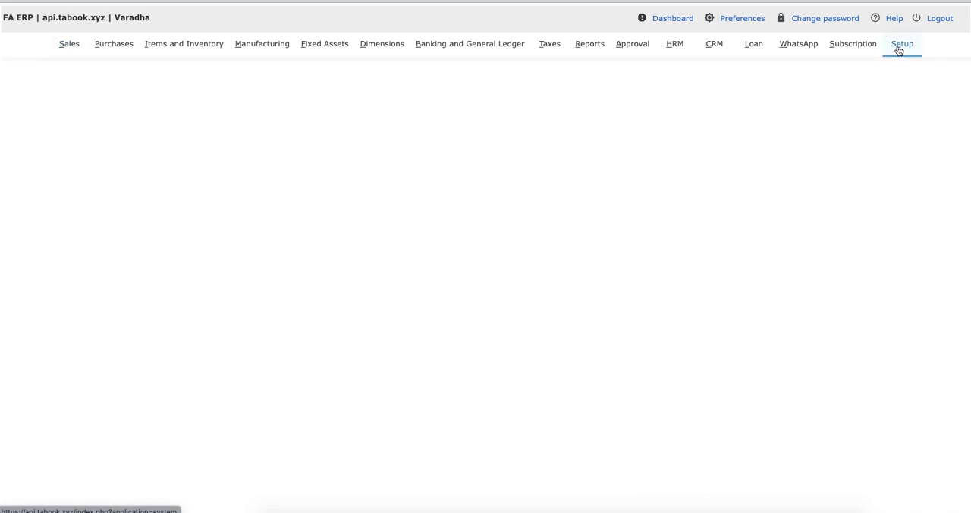
pyautogui.click(65, 330)
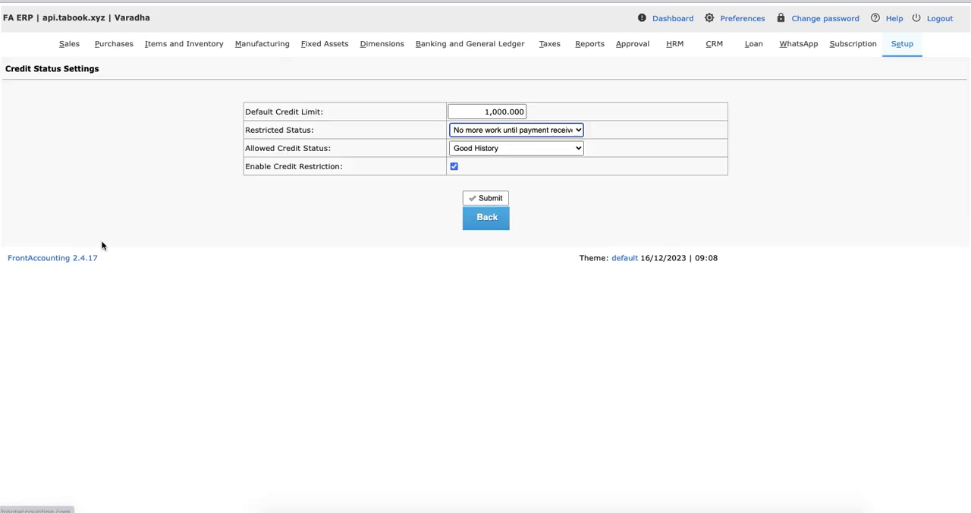
pyautogui.moveTo(247, 131); pyautogui.dragTo(340, 134)
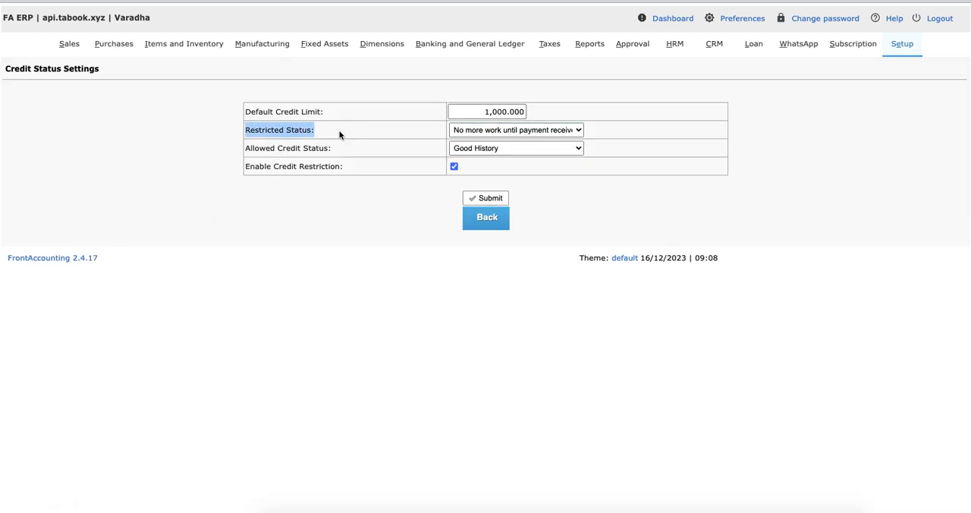
pyautogui.click(482, 131)
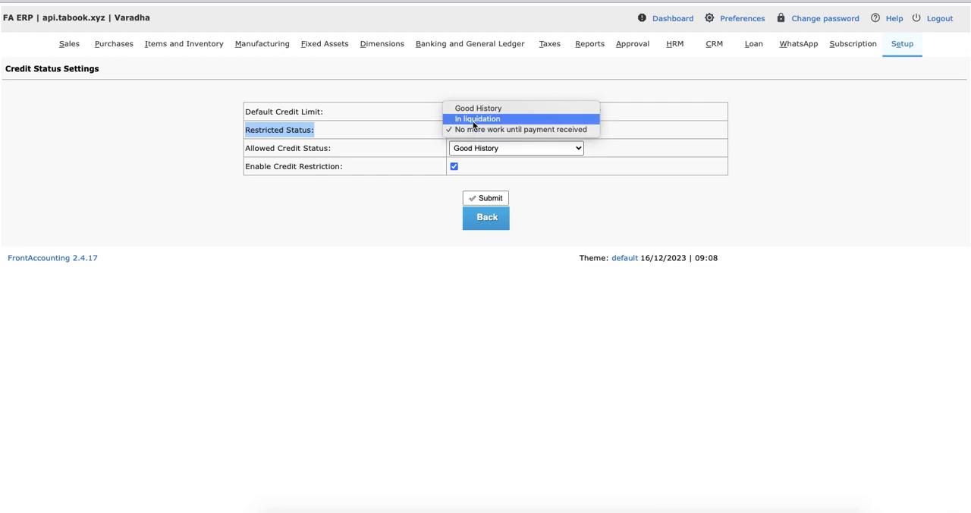
pyautogui.click(380, 137)
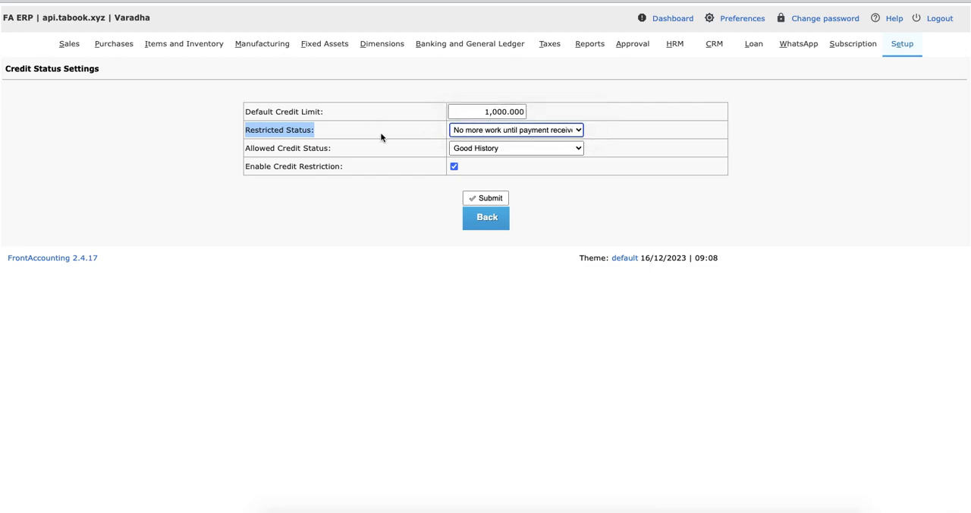
pyautogui.click(361, 142)
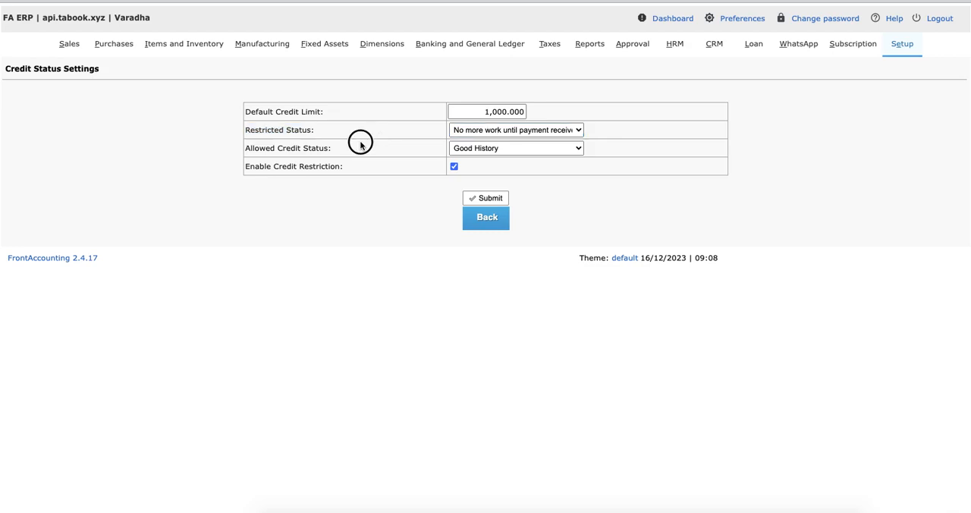
# Step: Review the Allowed Credit Status and Enable Credit Restriction settings
pyautogui.click(245, 148)
pyautogui.moveTo(245, 148); pyautogui.dragTo(347, 148)
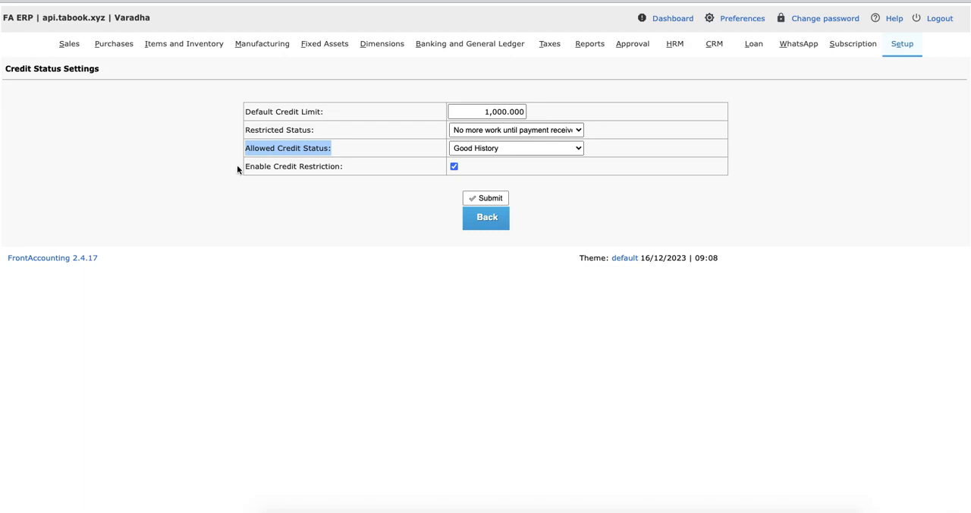
pyautogui.moveTo(245, 167); pyautogui.dragTo(443, 181)
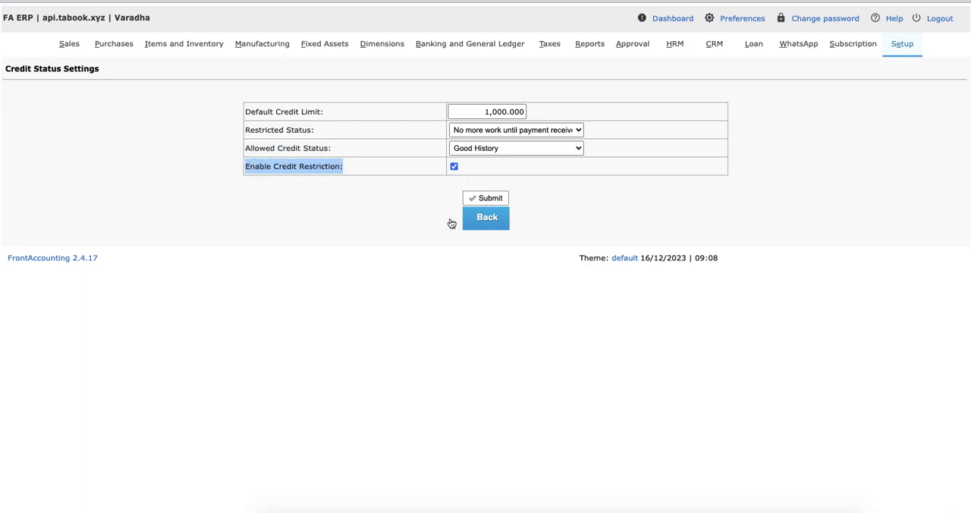
pyautogui.click(299, 210)
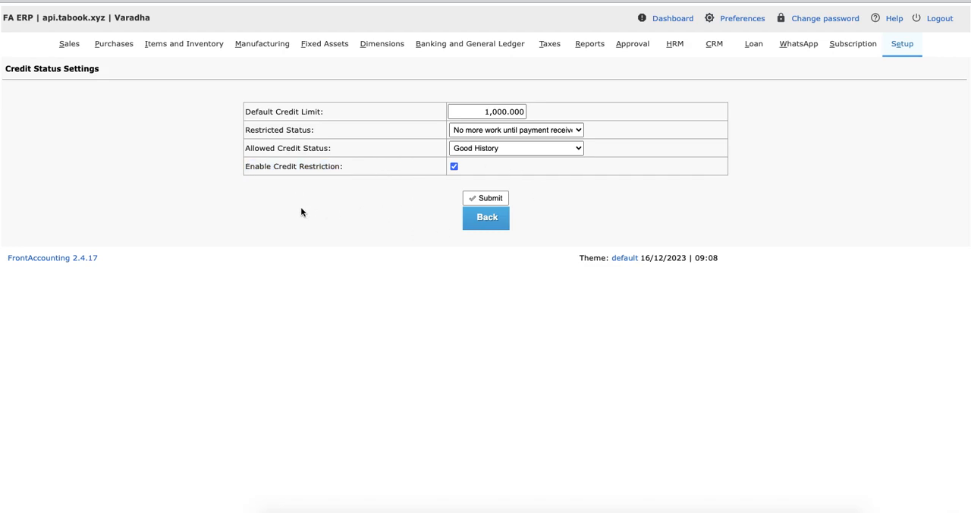
# Step: Add a new customer with both the customer name and short name set to "Credit Status", keeping the default credit settings
pyautogui.click(70, 44)
pyautogui.click(101, 344)
pyautogui.click(367, 159)
pyautogui.write('CRedit')
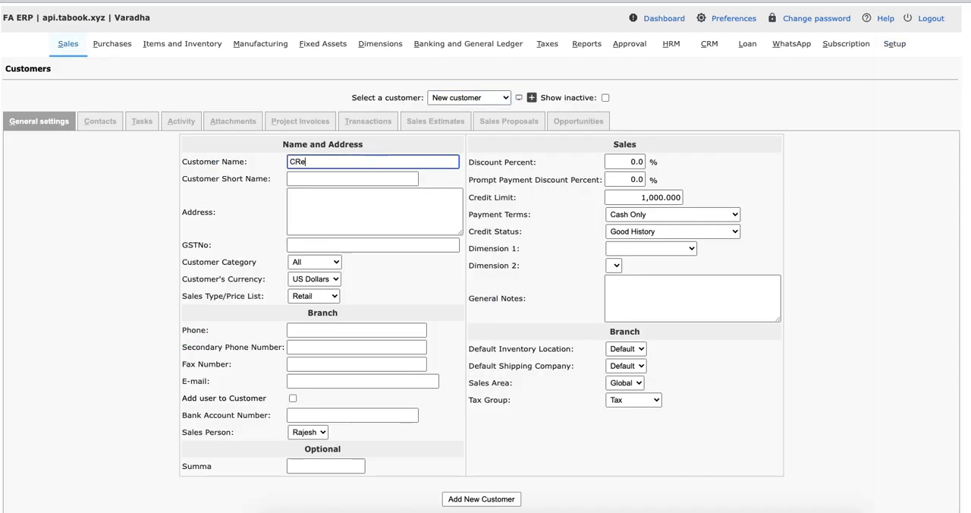
pyautogui.press('BackSpace')
pyautogui.press('BackSpace')
pyautogui.press('BackSpace')
pyautogui.press('BackSpace')
pyautogui.write('redit Status')
pyautogui.press('Tab')
pyautogui.write('Credit Sta')
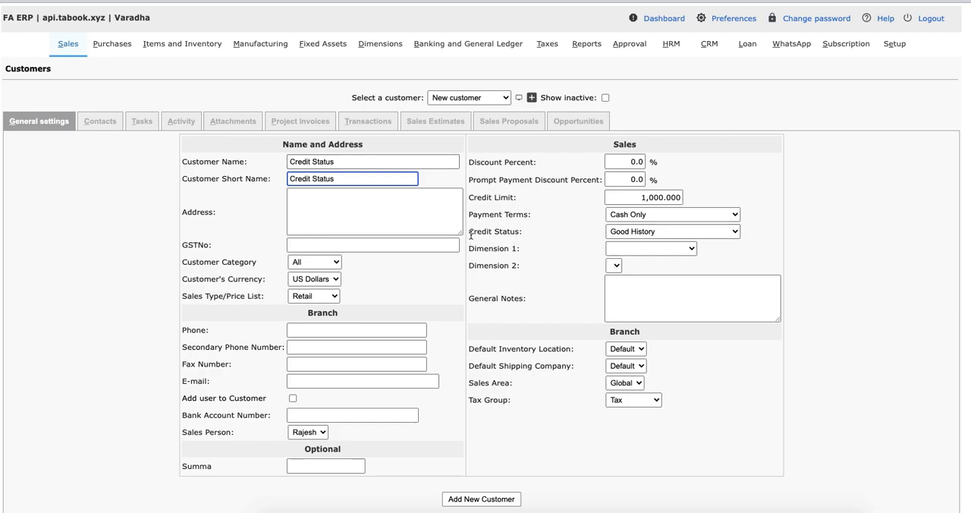
pyautogui.moveTo(470, 235); pyautogui.dragTo(531, 233)
pyautogui.click(488, 499)
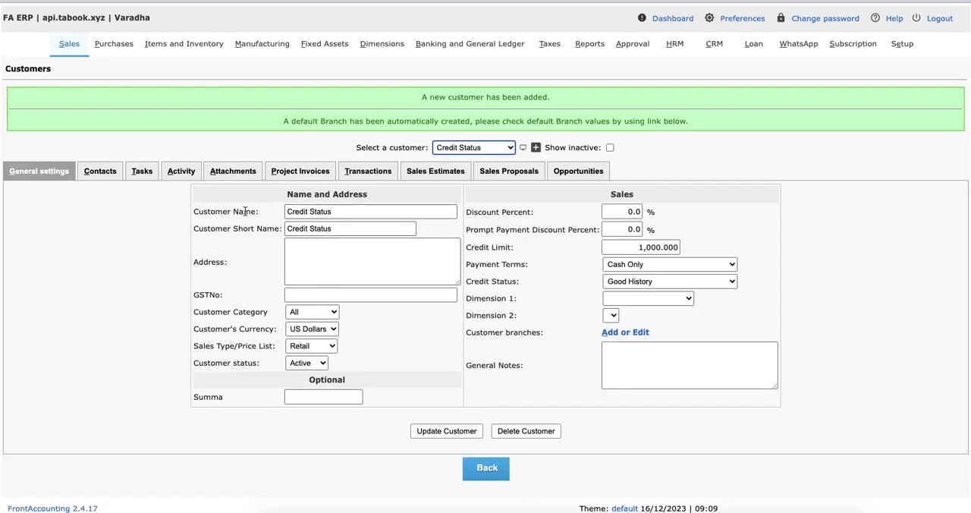
# Step: Start a direct sales invoice for the customer "Credit Status"
pyautogui.click(70, 47)
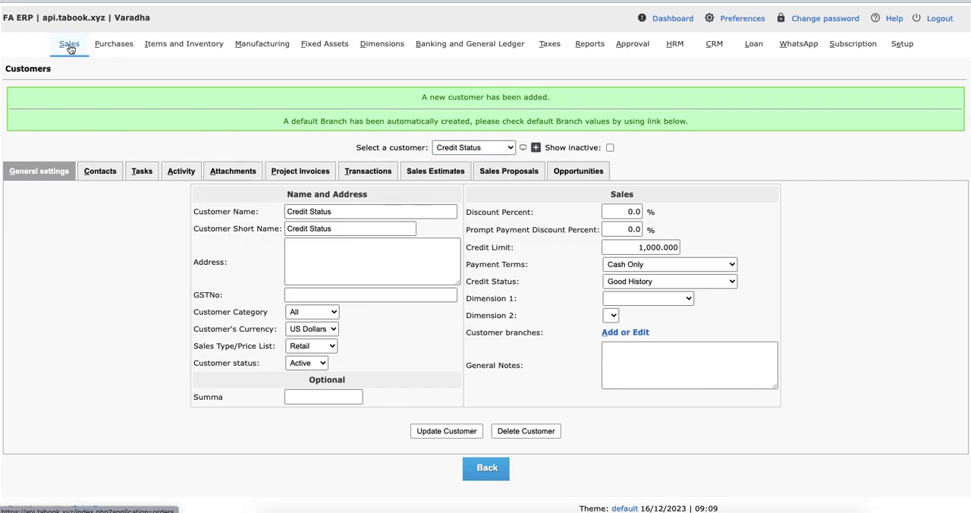
pyautogui.click(55, 136)
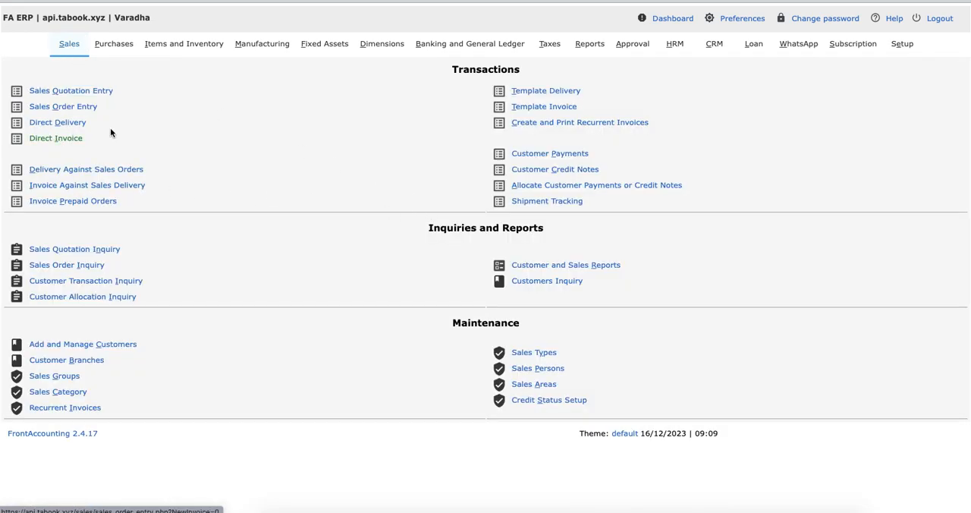
pyautogui.click(212, 99)
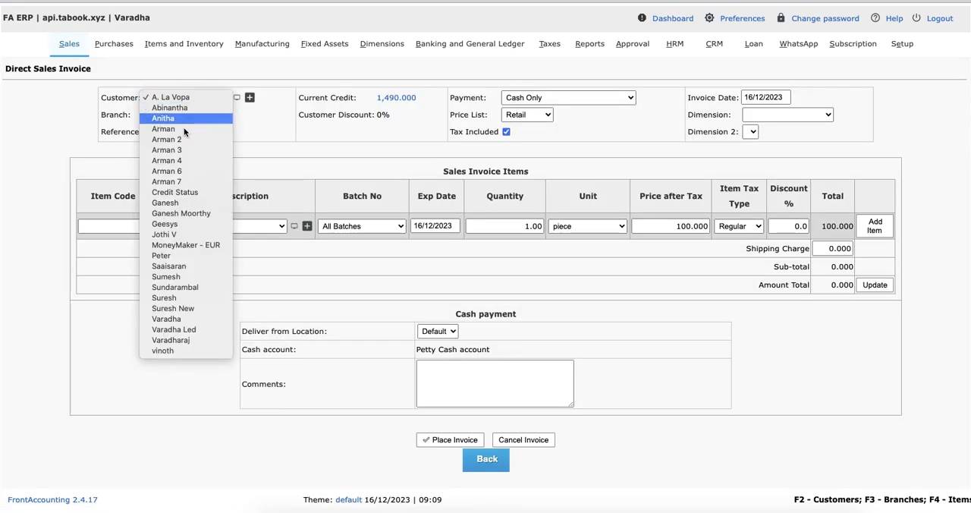
pyautogui.click(182, 193)
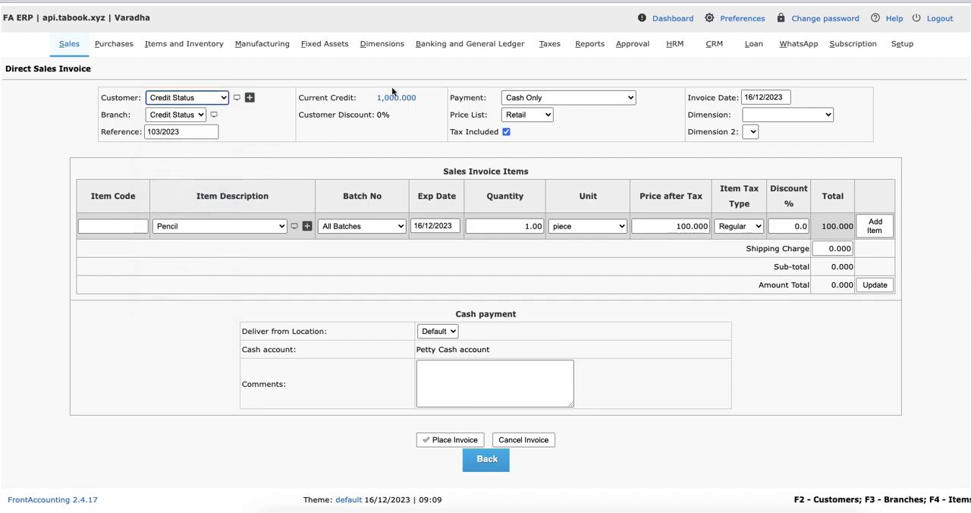
# Step: Set payment to Due By End Of The Following Month and add one Macbook Pro 15'inches at a price of 1,000 to the invoice
pyautogui.click(235, 226)
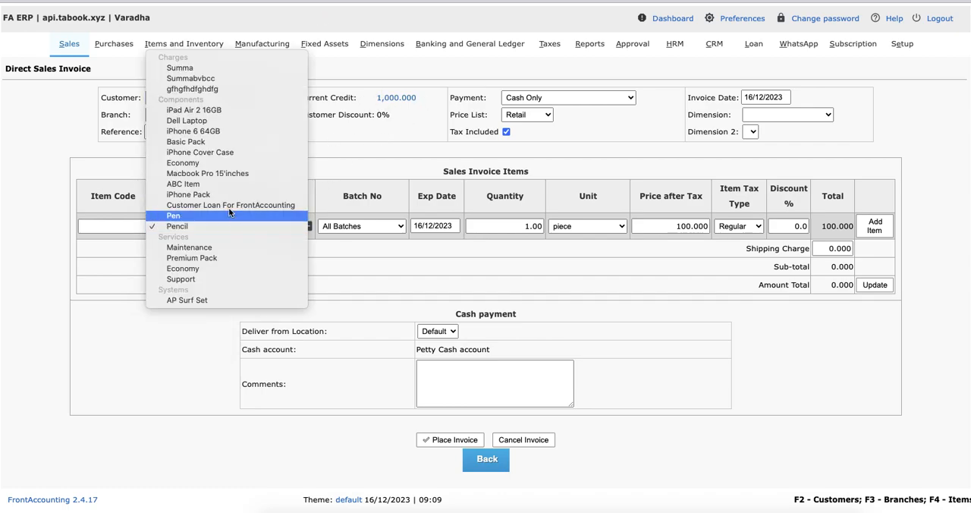
pyautogui.click(205, 173)
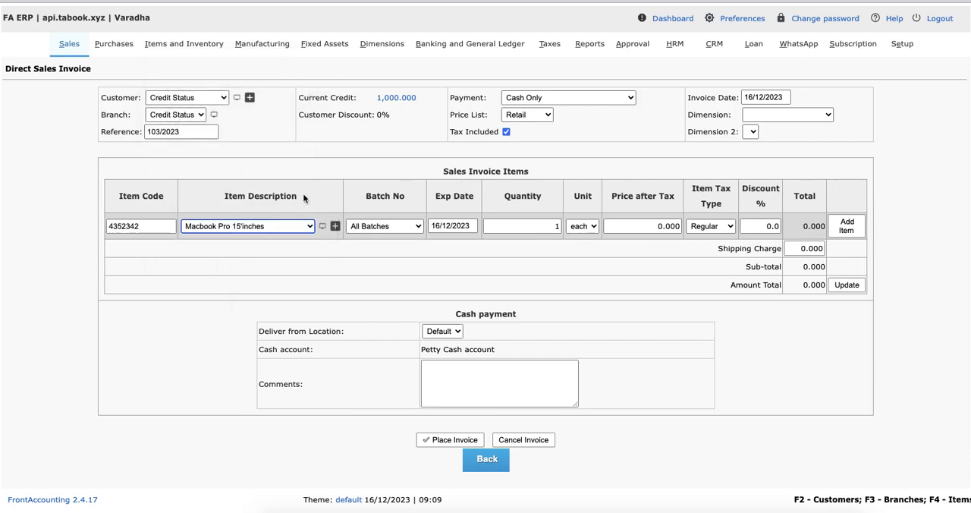
pyautogui.click(640, 228)
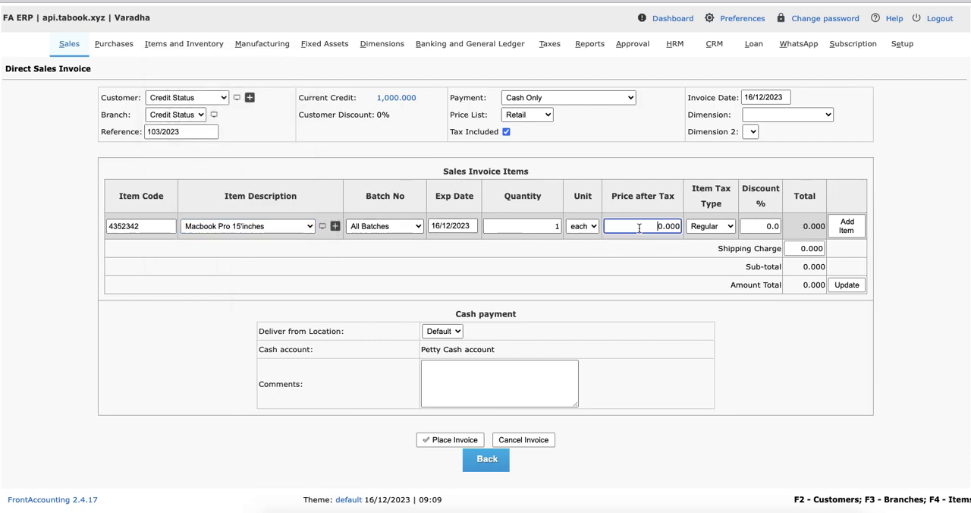
pyautogui.click(564, 98)
pyautogui.click(565, 117)
pyautogui.click(647, 225)
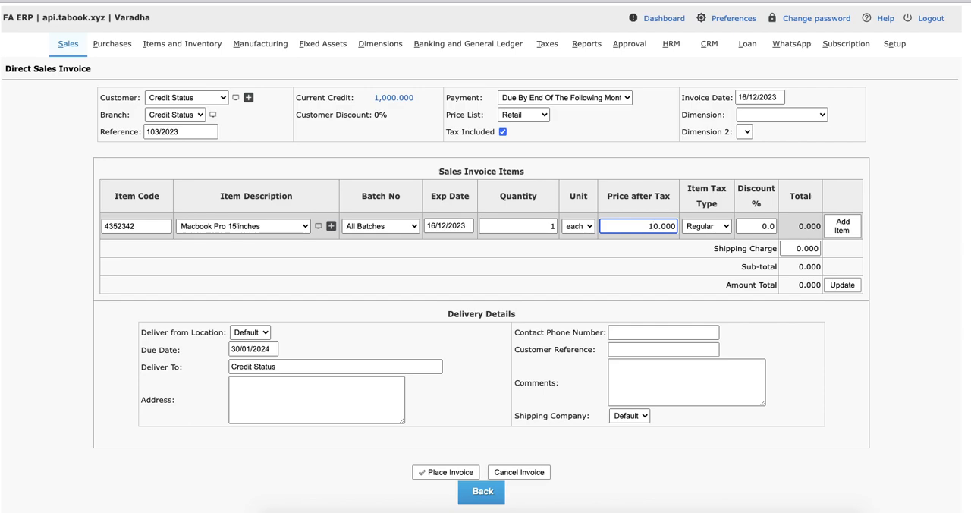
pyautogui.click(641, 254)
pyautogui.click(834, 230)
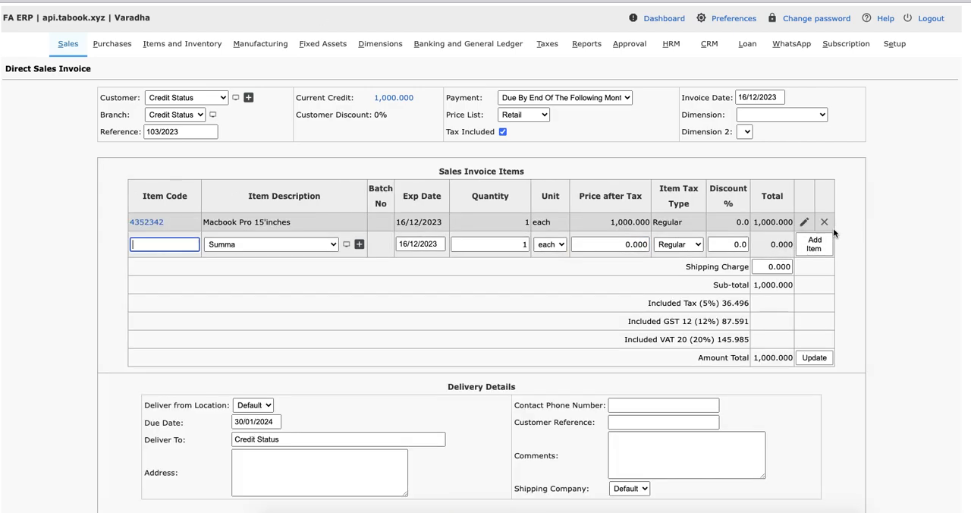
# Step: Change the price after tax of the Macbook Pro 15'inches line to 1,100
pyautogui.scroll(-3, 539, 353)
pyautogui.scroll(3, 539, 353)
pyautogui.scroll(-3, 485, 428)
pyautogui.scroll(1, 782, 195)
pyautogui.click(804, 129)
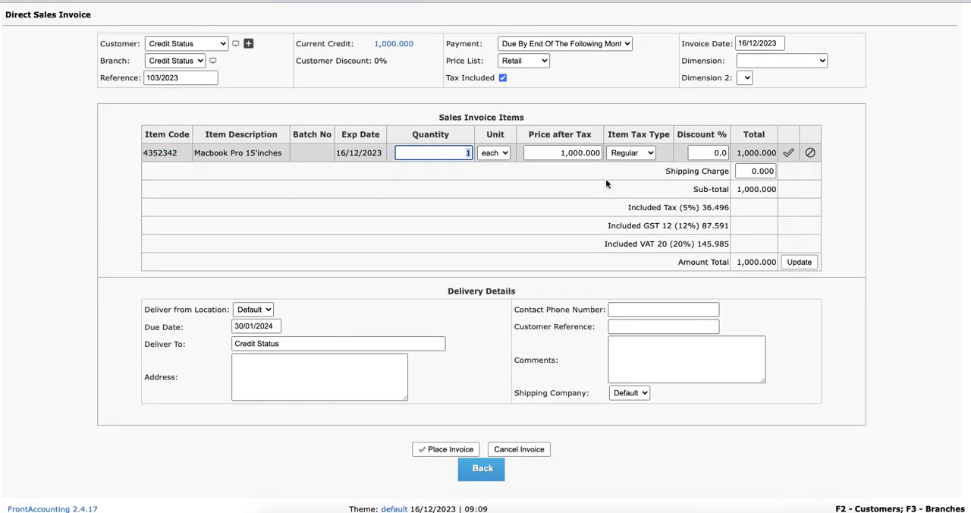
pyautogui.click(568, 154)
pyautogui.press('Delete')
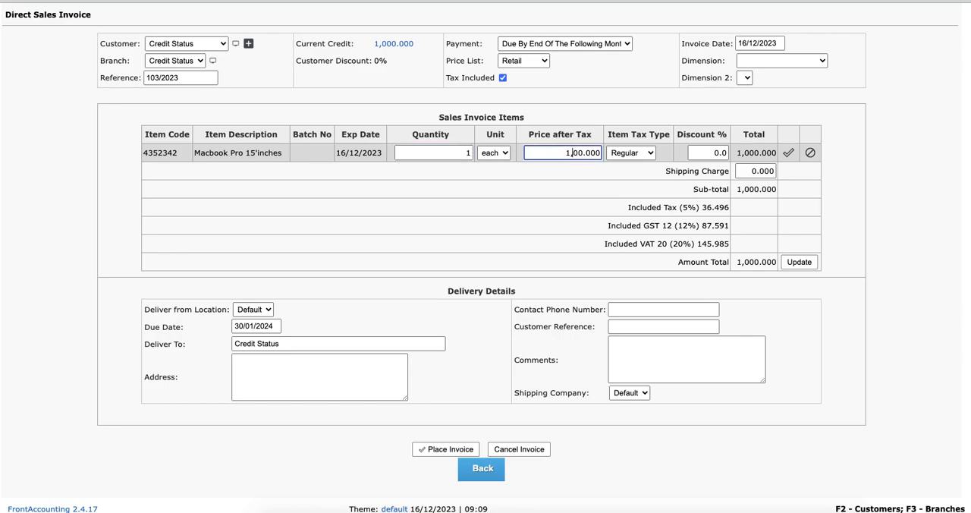
pyautogui.write('1')
pyautogui.click(789, 152)
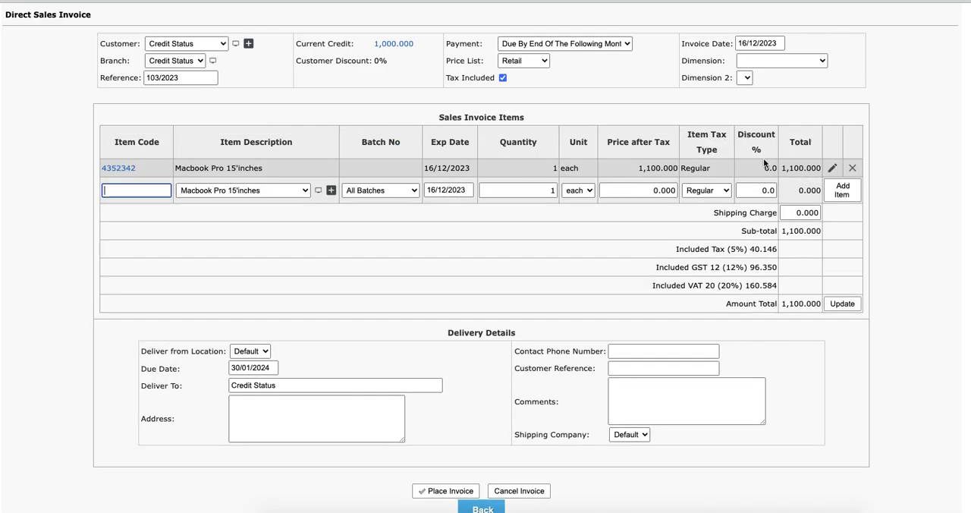
# Step: Enter "test address" as the delivery address and place the invoice
pyautogui.scroll(-1, 540, 246)
pyautogui.click(447, 450)
pyautogui.write('rest address')
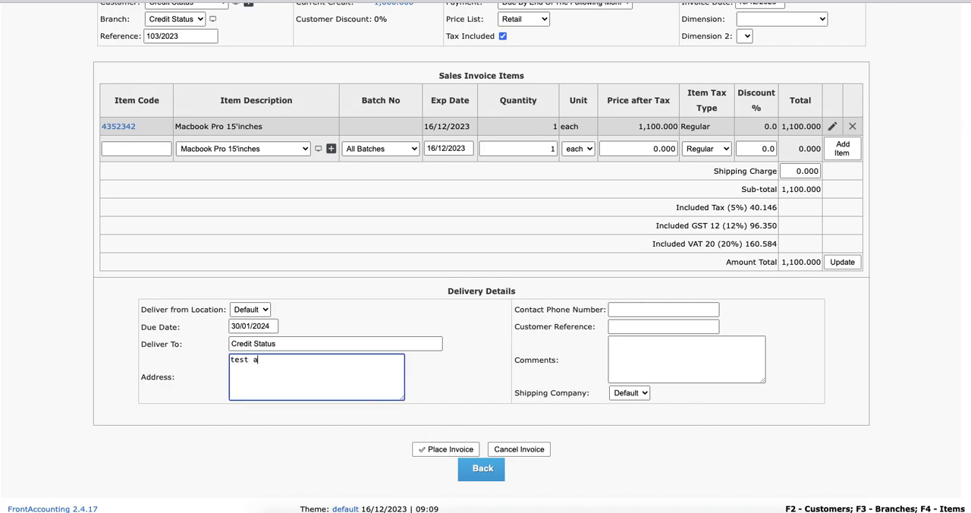
pyautogui.click(436, 450)
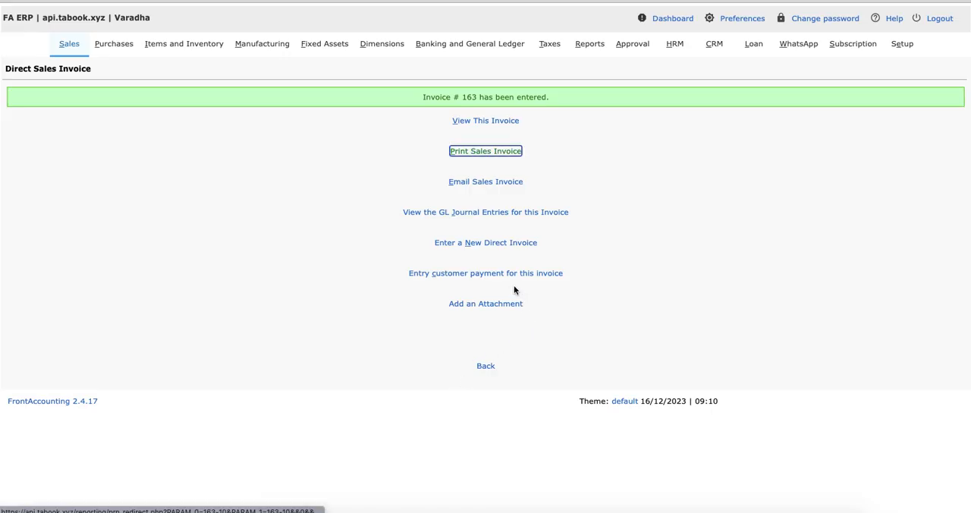
# Step: Start another direct invoice for the same customer and check whether the customer's credit status allows it
pyautogui.click(482, 243)
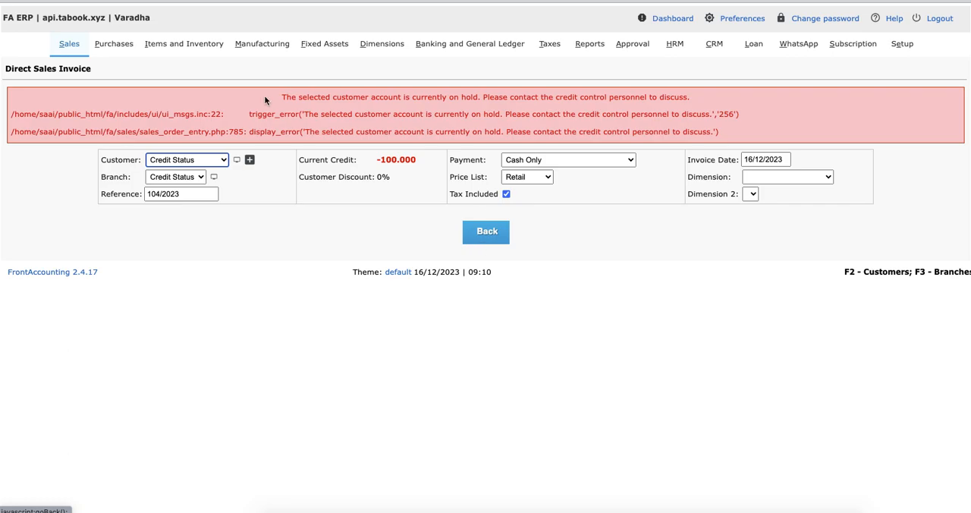
pyautogui.moveTo(267, 98); pyautogui.dragTo(708, 96)
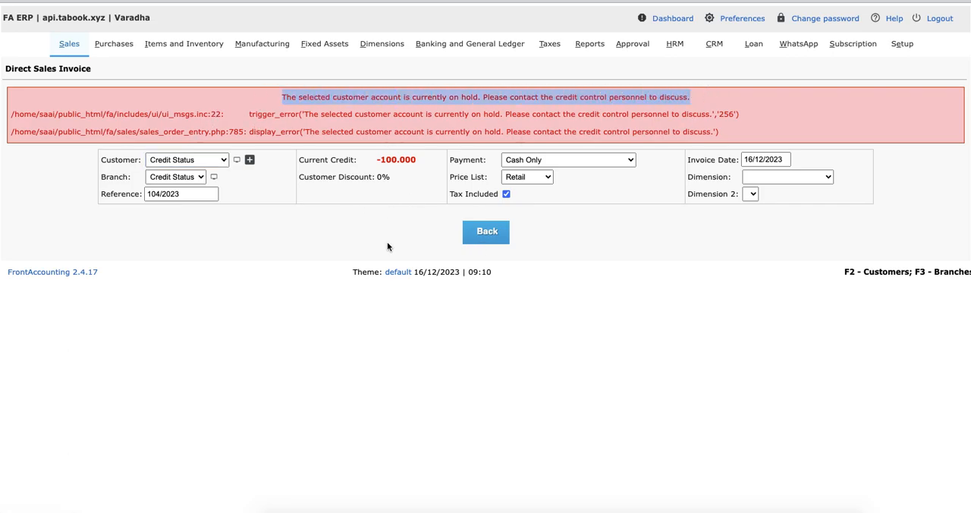
# Step: Record a partial customer payment of 300 USD from "Credit Status", allocated to sales invoice 103/2023
pyautogui.click(69, 43)
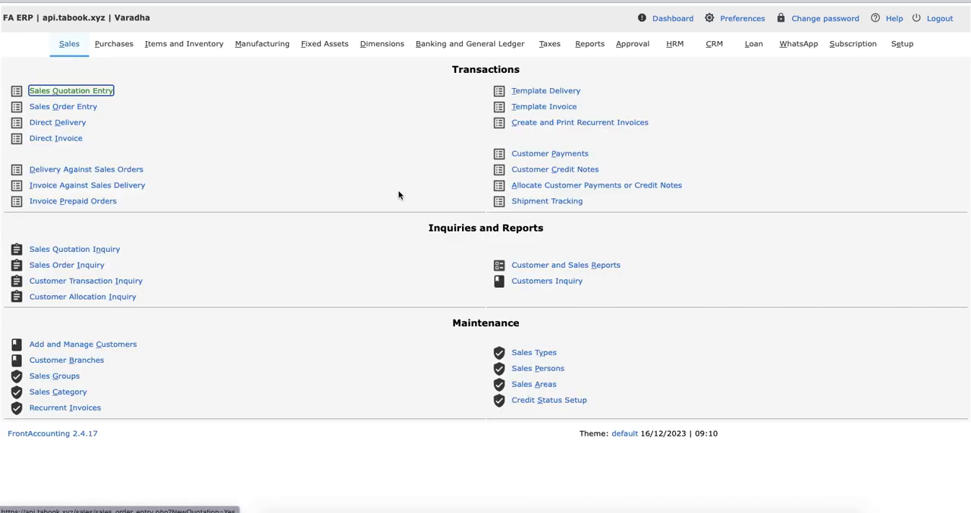
pyautogui.click(540, 153)
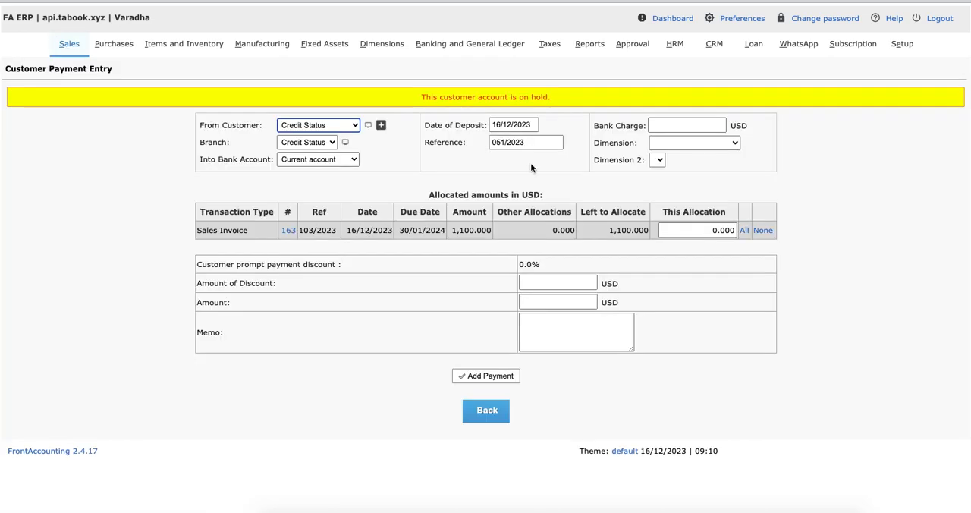
pyautogui.click(743, 230)
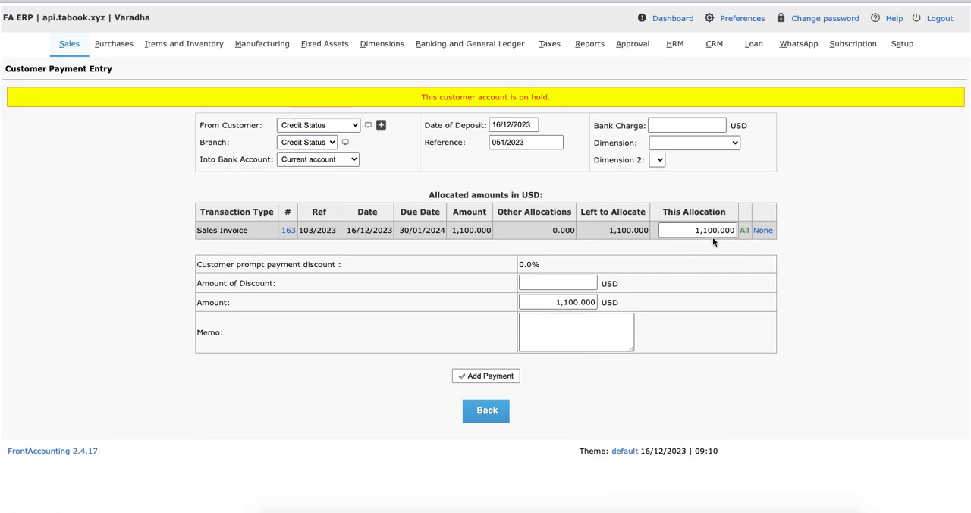
pyautogui.moveTo(708, 232); pyautogui.dragTo(669, 229)
pyautogui.write('3')
pyautogui.click(743, 230)
pyautogui.moveTo(709, 231); pyautogui.dragTo(536, 231)
pyautogui.write('3')
pyautogui.click(776, 327)
pyautogui.click(501, 376)
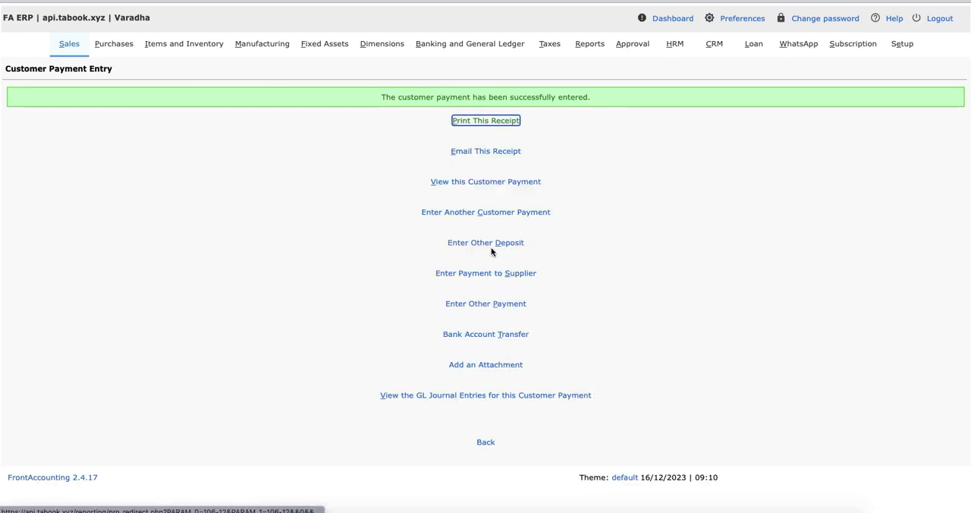
# Step: Open a new direct sales invoice for "Credit Status" and check the customer's current credit
pyautogui.click(70, 46)
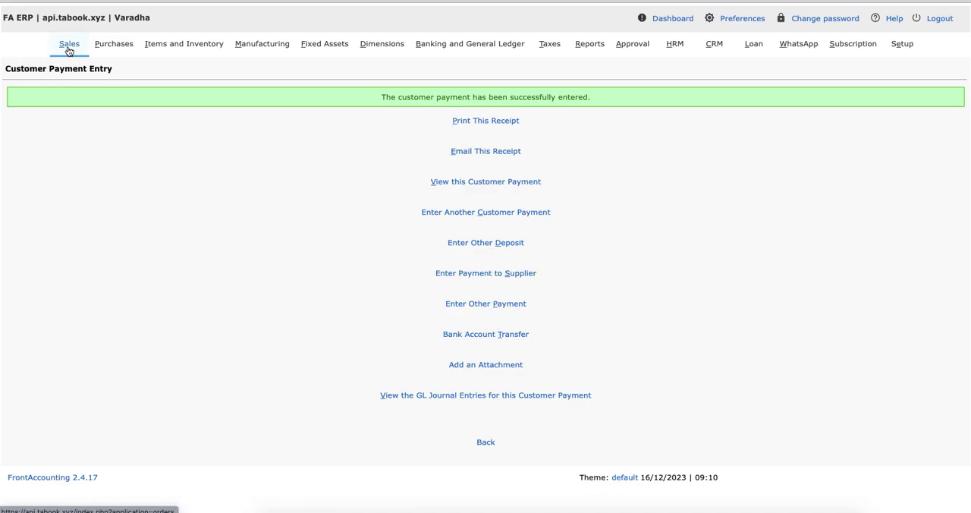
pyautogui.click(67, 138)
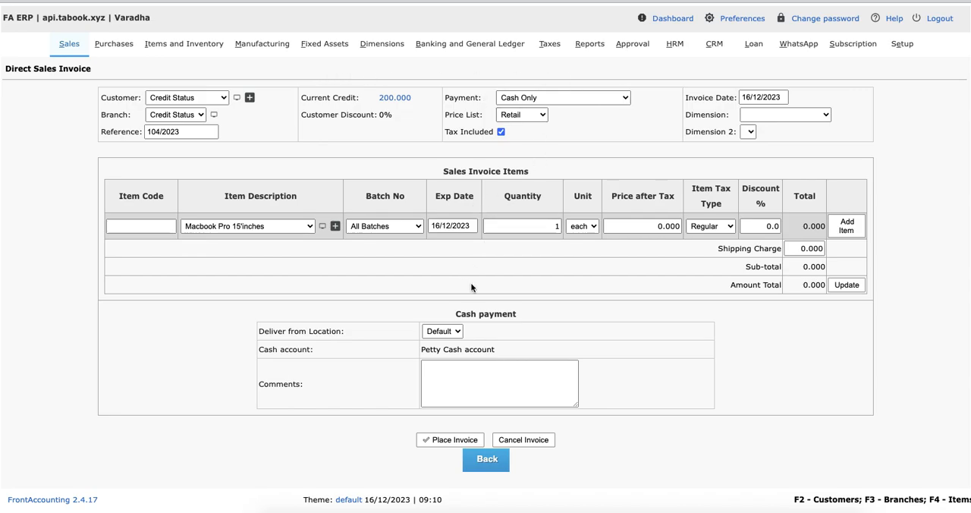
pyautogui.moveTo(379, 99); pyautogui.dragTo(433, 120)
pyautogui.click(420, 101)
pyautogui.click(434, 120)
# Step: Return to Credit Status Settings and review the Restricted Status and Allowed Credit Status settings without changing them
pyautogui.click(898, 44)
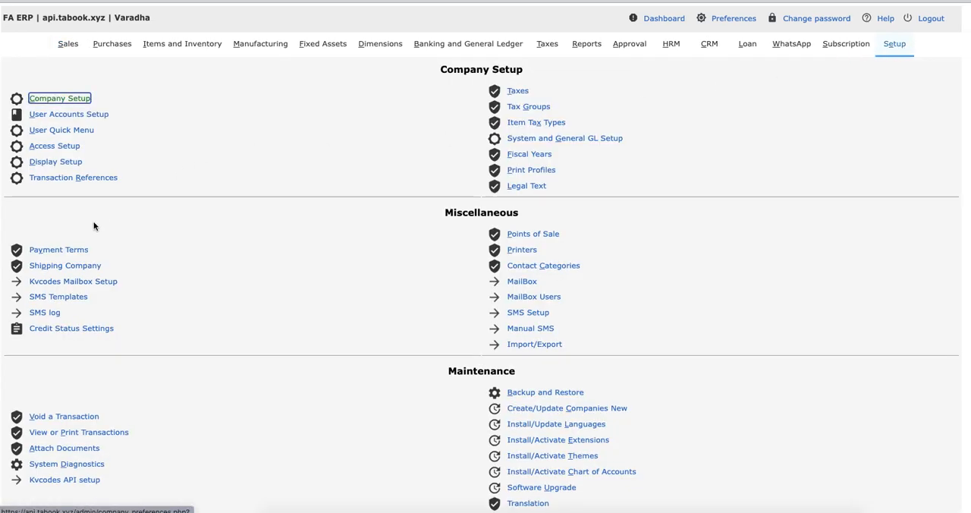
pyautogui.click(83, 327)
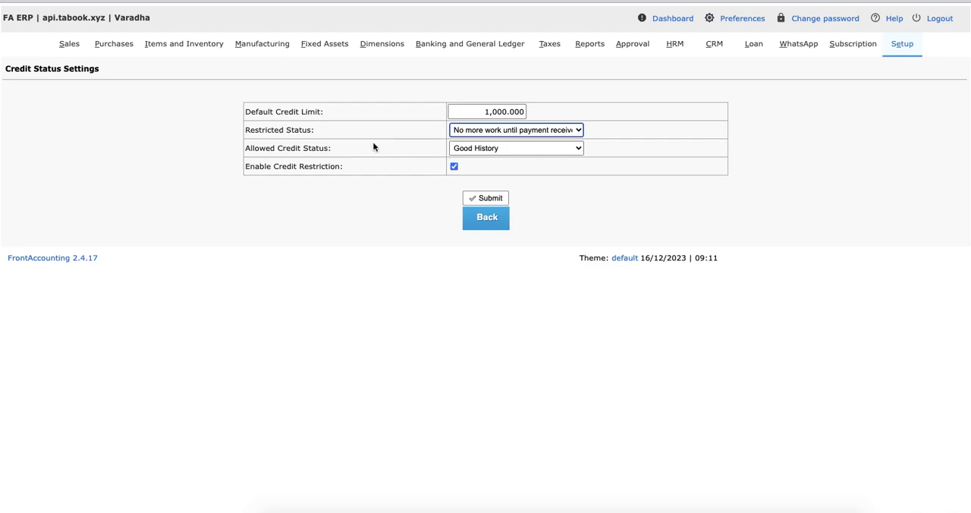
pyautogui.click(250, 130)
pyautogui.moveTo(250, 130); pyautogui.dragTo(330, 131)
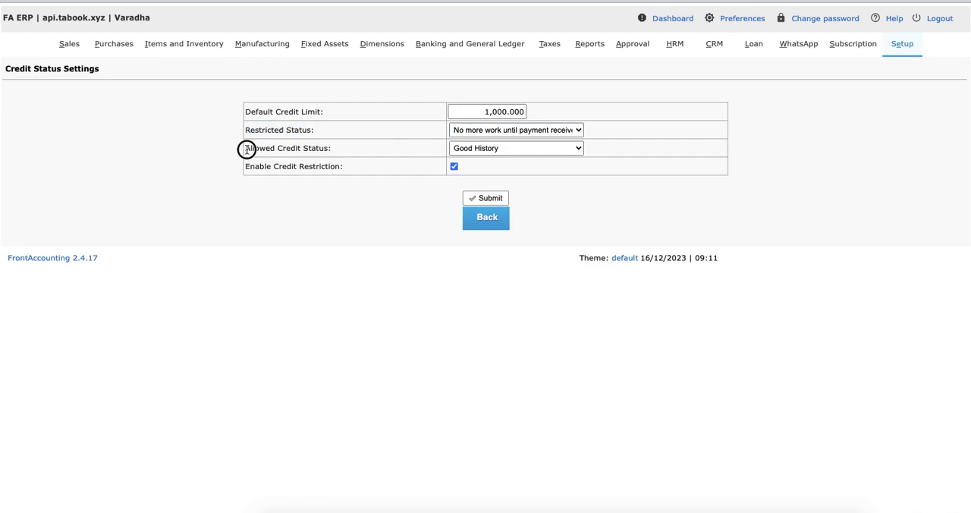
pyautogui.moveTo(250, 148); pyautogui.dragTo(348, 149)
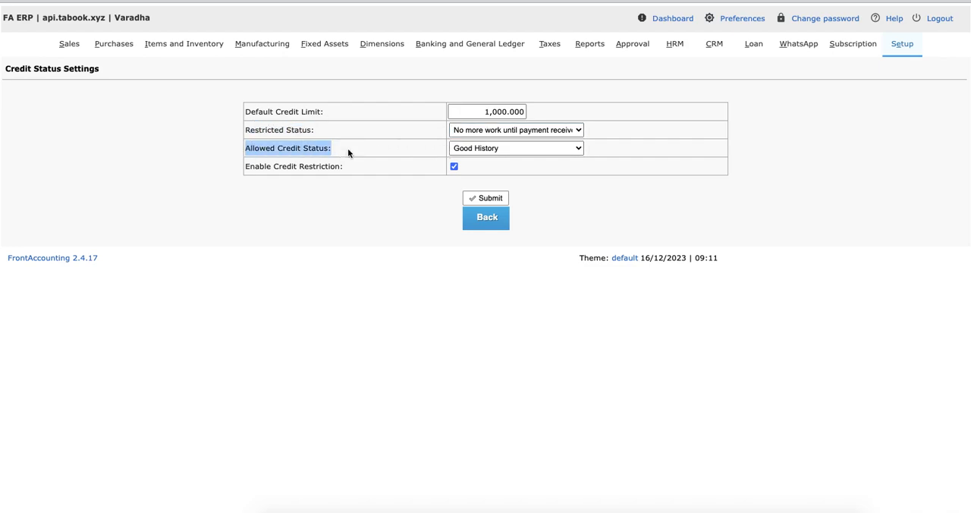
pyautogui.click(471, 149)
pyautogui.click(471, 148)
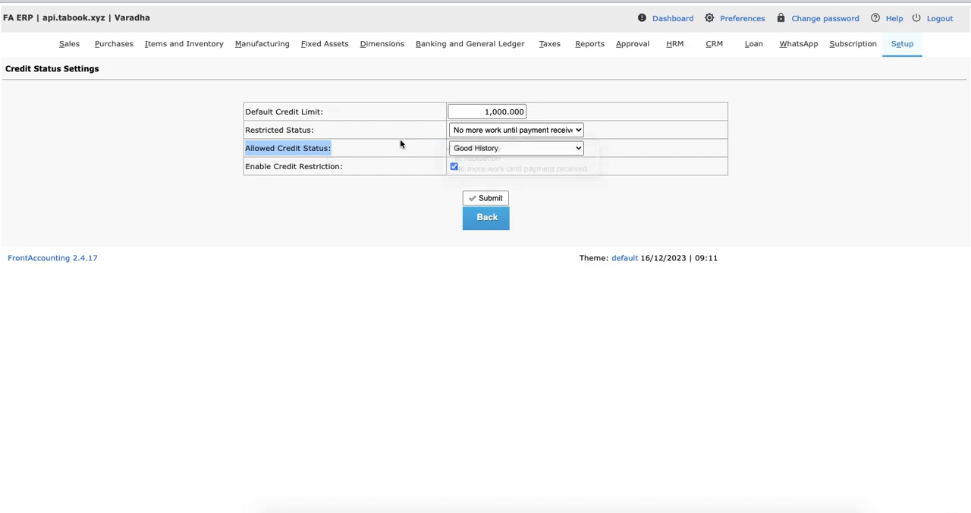
# Step: Inspect the Restricted Status choices and the Default Credit Limit, keeping both as they are
pyautogui.click(478, 131)
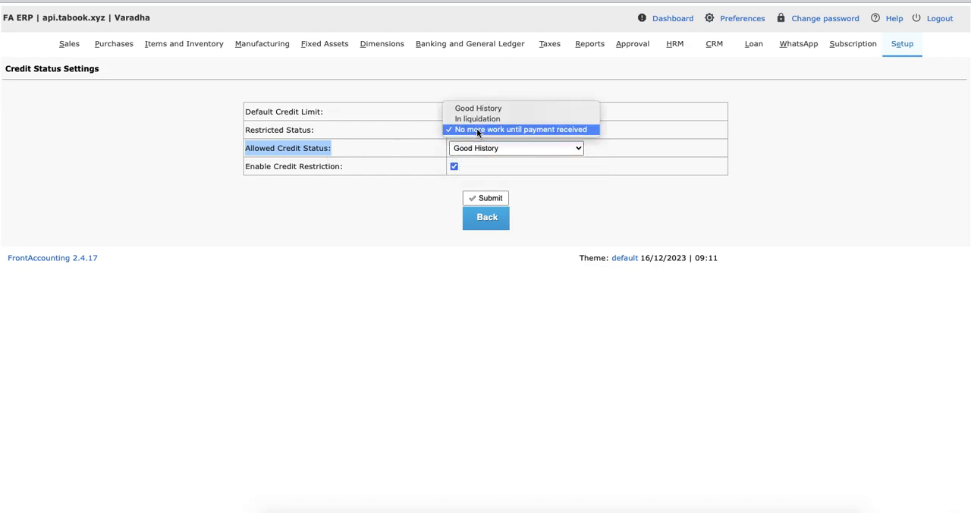
pyautogui.click(384, 135)
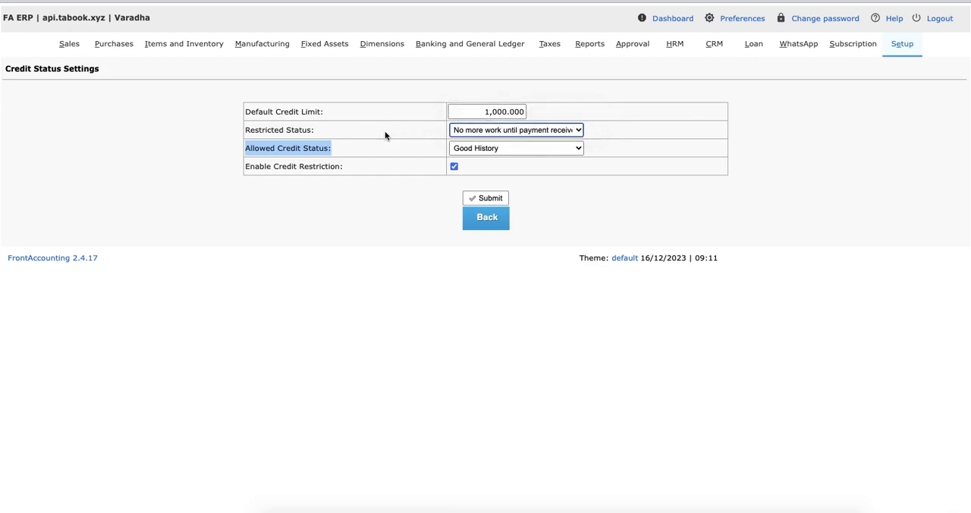
pyautogui.moveTo(460, 112); pyautogui.dragTo(548, 109)
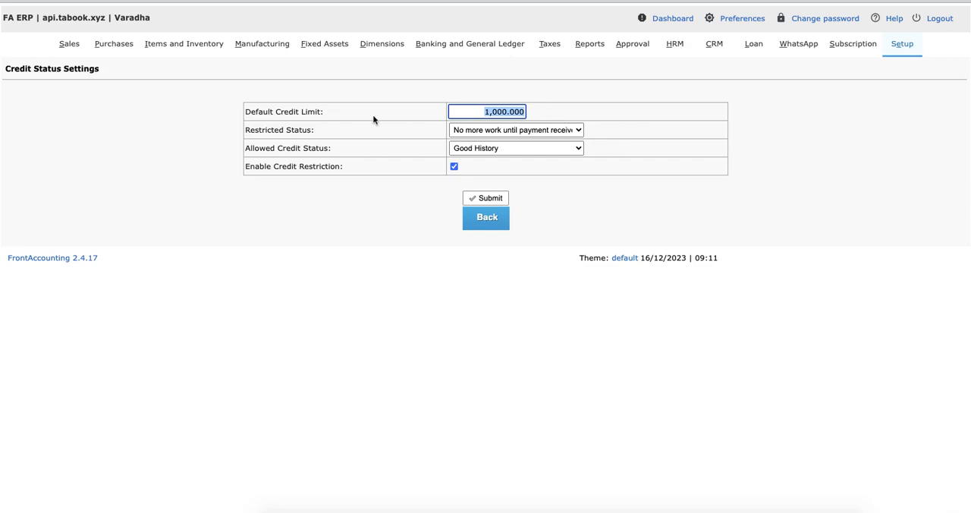
pyautogui.moveTo(250, 112); pyautogui.dragTo(342, 115)
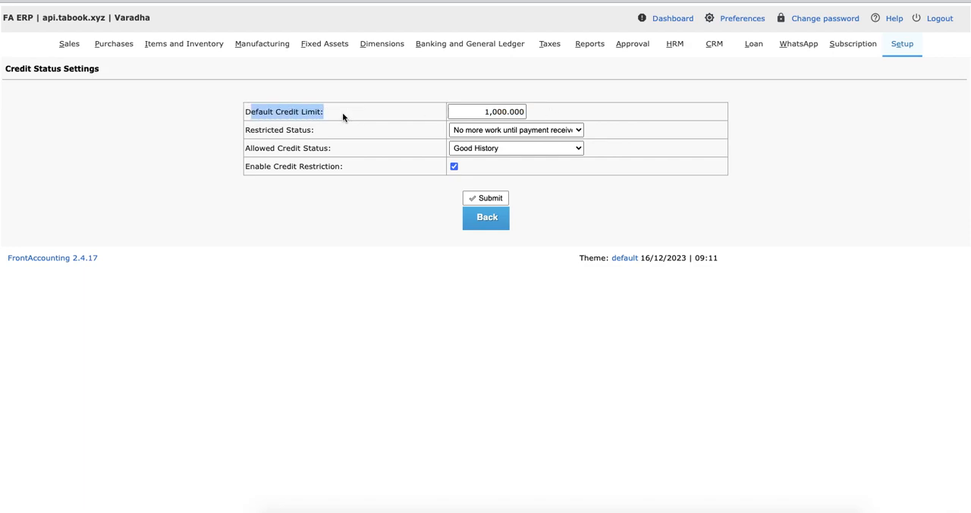